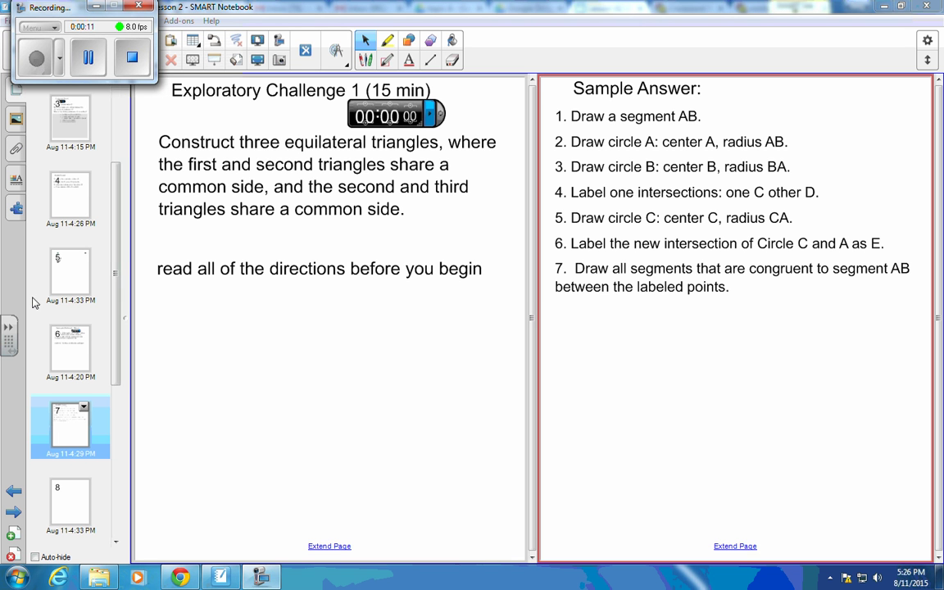
- Open page 8 and draw a slanted black line segment on the blank page beside the Sample Answer steps
{"action": "left_click", "coordinate": [70, 496]}
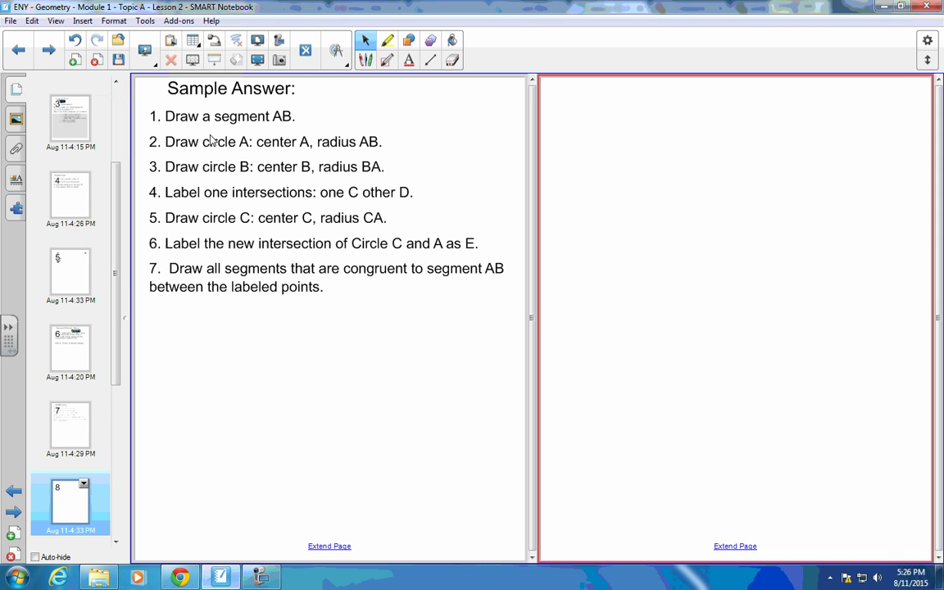
{"action": "left_click", "coordinate": [430, 62]}
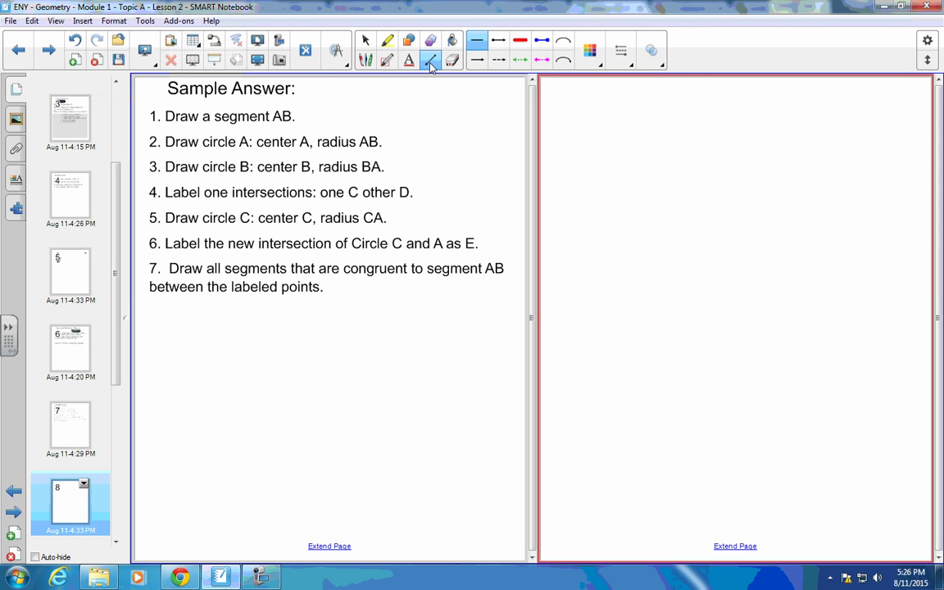
{"action": "left_click_drag", "start_coordinate": [608, 253], "coordinate": [738, 208]}
- Draw a small circle filled black, place it in the blank page's upper corner, and make it an Infinite Cloner
{"action": "left_click", "coordinate": [408, 43]}
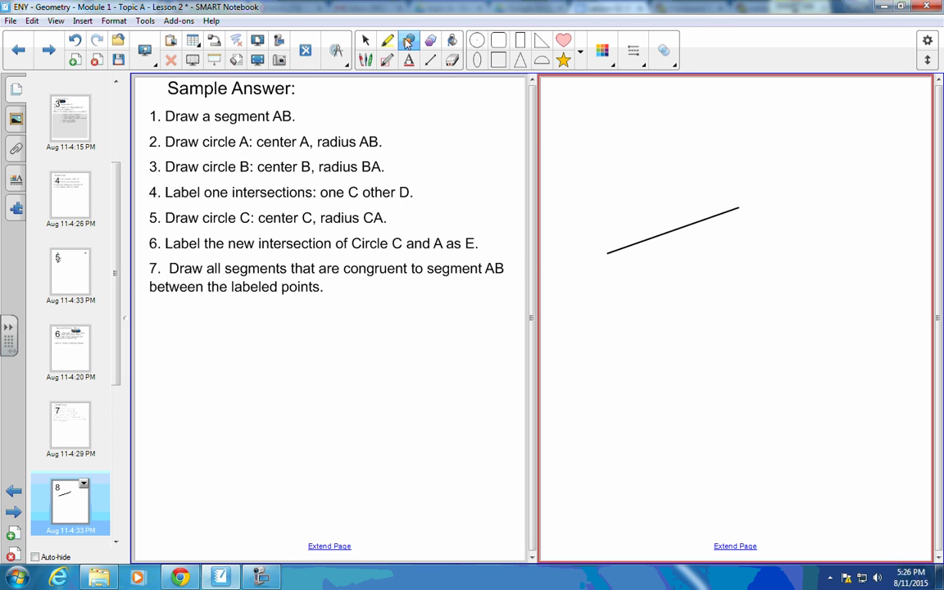
{"action": "left_click", "coordinate": [603, 50]}
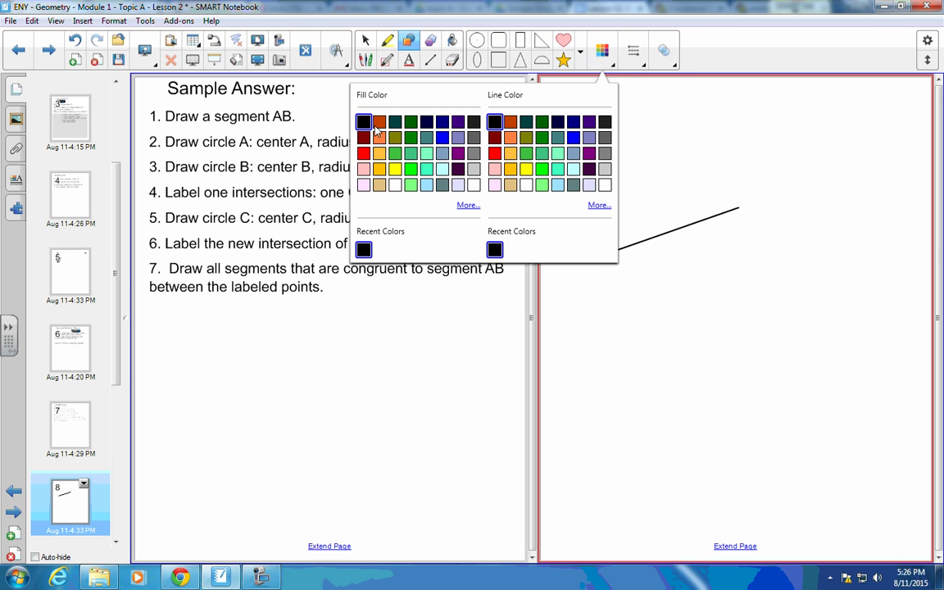
{"action": "left_click_drag", "start_coordinate": [822, 103], "coordinate": [827, 108]}
{"action": "left_click", "coordinate": [366, 40]}
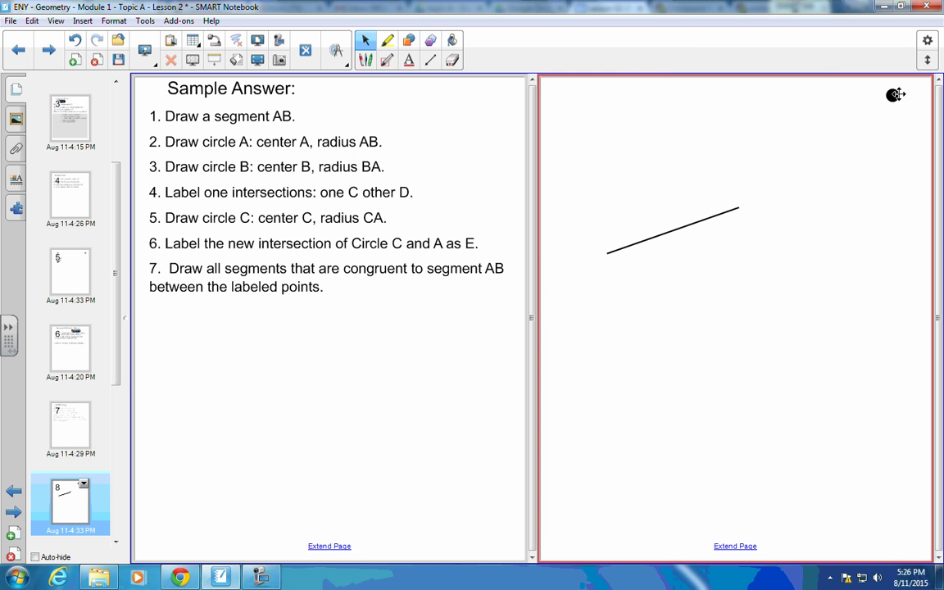
{"action": "left_click", "coordinate": [902, 94]}
{"action": "right_click", "coordinate": [902, 95]}
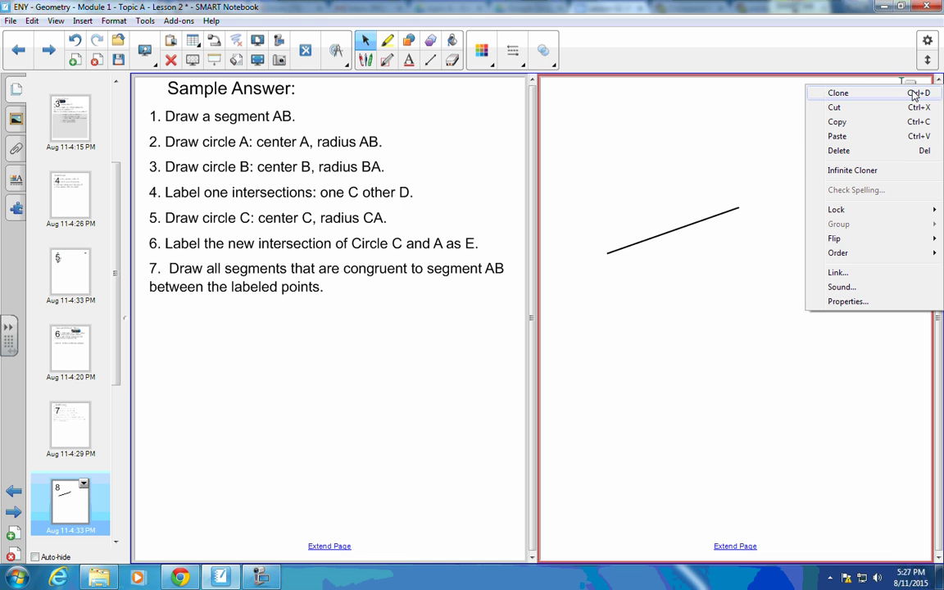
{"action": "left_click", "coordinate": [866, 171]}
- Place a copy of the black dot on each end of the segment and label the endpoints A and B
{"action": "mouse_move", "coordinate": [902, 94]}
{"action": "left_mouse_down"}
{"action": "mouse_move", "coordinate": [554, 259]}
{"action": "mouse_move", "coordinate": [607, 265]}
{"action": "left_mouse_up"}
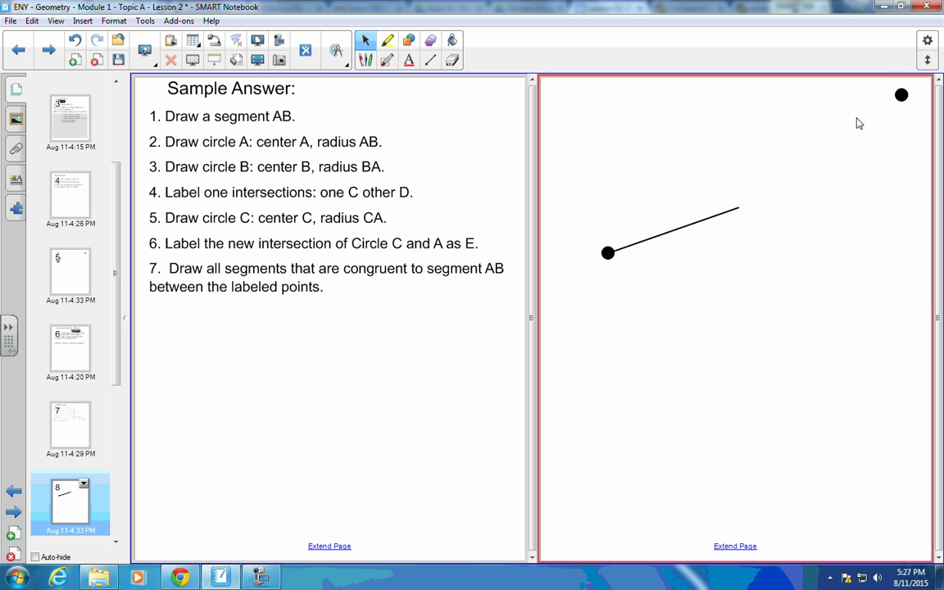
{"action": "left_click_drag", "start_coordinate": [902, 95], "coordinate": [731, 210]}
{"action": "left_click", "coordinate": [605, 281]}
{"action": "type", "text": "A"}
{"action": "left_click", "coordinate": [749, 232]}
{"action": "type", "text": "B"}
{"action": "left_click", "coordinate": [704, 277]}
{"action": "left_click_drag", "start_coordinate": [745, 232], "coordinate": [742, 220]}
{"action": "left_click_drag", "start_coordinate": [606, 285], "coordinate": [605, 273]}
- Insert the compass on the page and park it above point A, clear of the segment
{"action": "left_click", "coordinate": [336, 51]}
{"action": "left_click", "coordinate": [336, 92]}
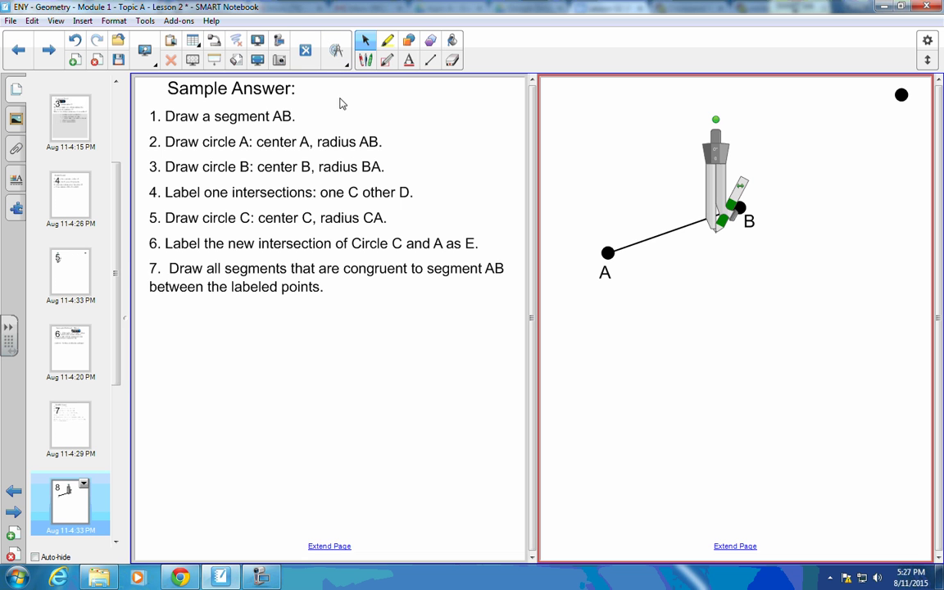
{"action": "left_click_drag", "start_coordinate": [716, 137], "coordinate": [605, 158]}
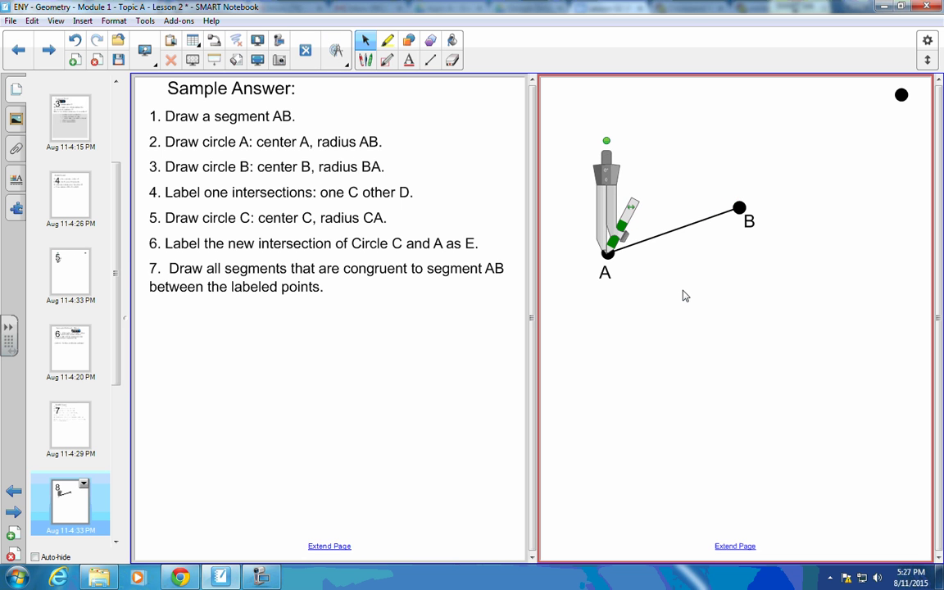
{"action": "left_click_drag", "start_coordinate": [607, 141], "coordinate": [601, 91]}
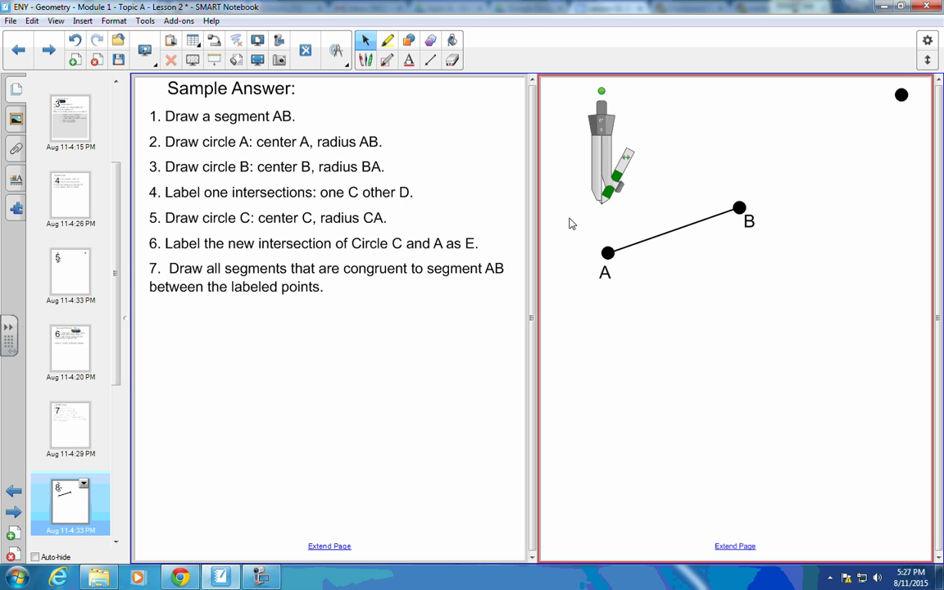
- Group segment AB with its endpoint dots and labels, then reposition the group and shrink it slightly
{"action": "left_click_drag", "start_coordinate": [572, 223], "coordinate": [841, 310]}
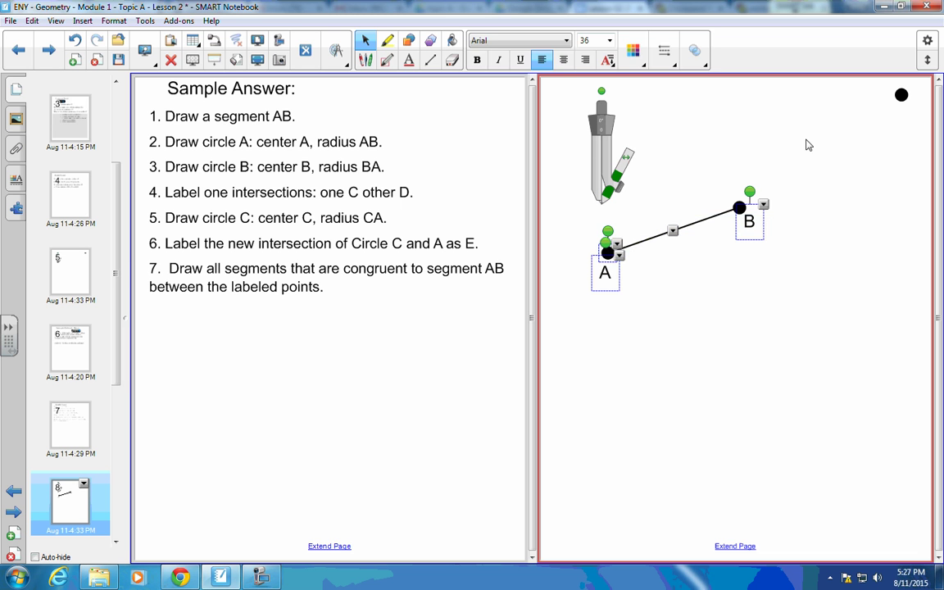
{"action": "mouse_move", "coordinate": [813, 85]}
{"action": "left_mouse_down"}
{"action": "mouse_move", "coordinate": [565, 306]}
{"action": "mouse_move", "coordinate": [563, 318]}
{"action": "left_mouse_up"}
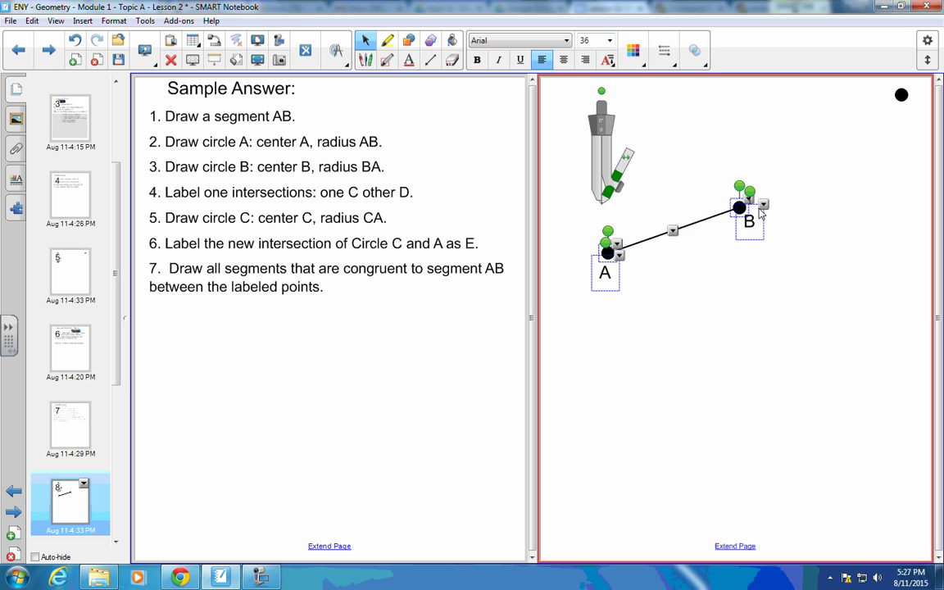
{"action": "left_click", "coordinate": [765, 205]}
{"action": "mouse_move", "coordinate": [793, 368]}
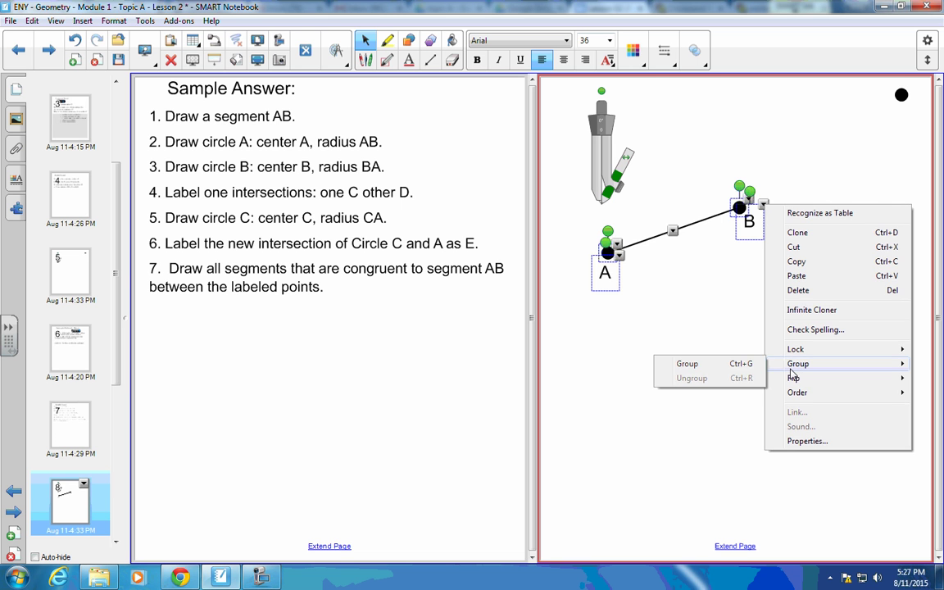
{"action": "left_click", "coordinate": [724, 366]}
{"action": "left_click_drag", "start_coordinate": [664, 229], "coordinate": [703, 250]}
{"action": "left_click_drag", "start_coordinate": [802, 312], "coordinate": [765, 291]}
{"action": "left_click", "coordinate": [700, 306]}
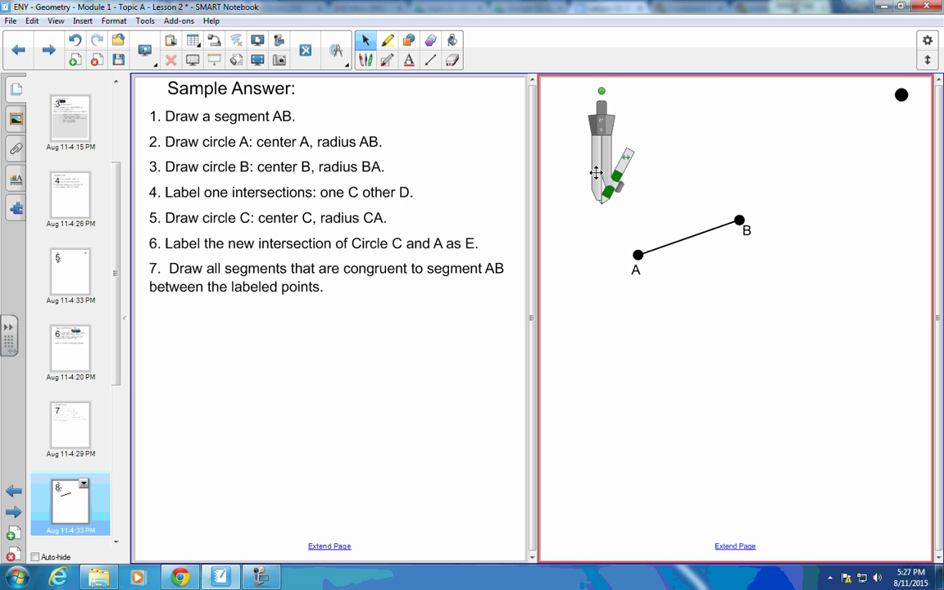
- Draw a compass circle centred at A through B, and a second one centred at B with the same radius
{"action": "mouse_move", "coordinate": [599, 172]}
{"action": "left_mouse_down"}
{"action": "mouse_move", "coordinate": [635, 222]}
{"action": "mouse_move", "coordinate": [728, 234]}
{"action": "left_mouse_up"}
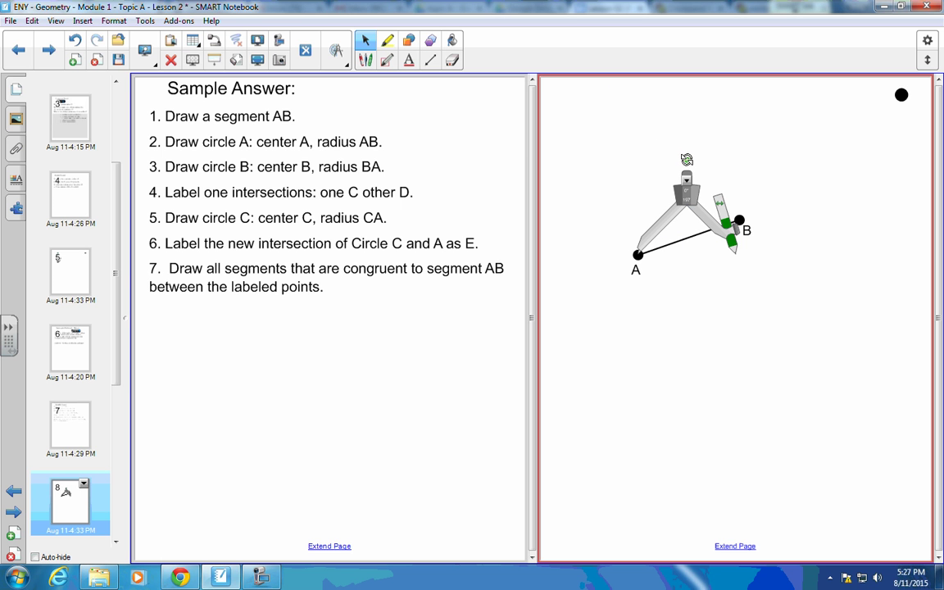
{"action": "left_click_drag", "start_coordinate": [688, 160], "coordinate": [660, 152]}
{"action": "left_click_drag", "start_coordinate": [729, 201], "coordinate": [721, 207]}
{"action": "left_click", "coordinate": [259, 577]}
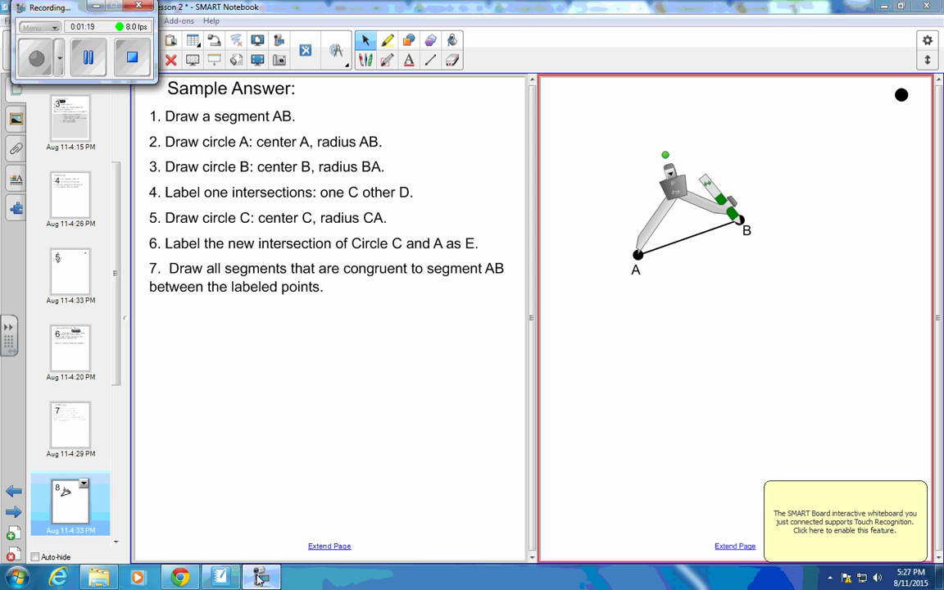
{"action": "left_click", "coordinate": [259, 577]}
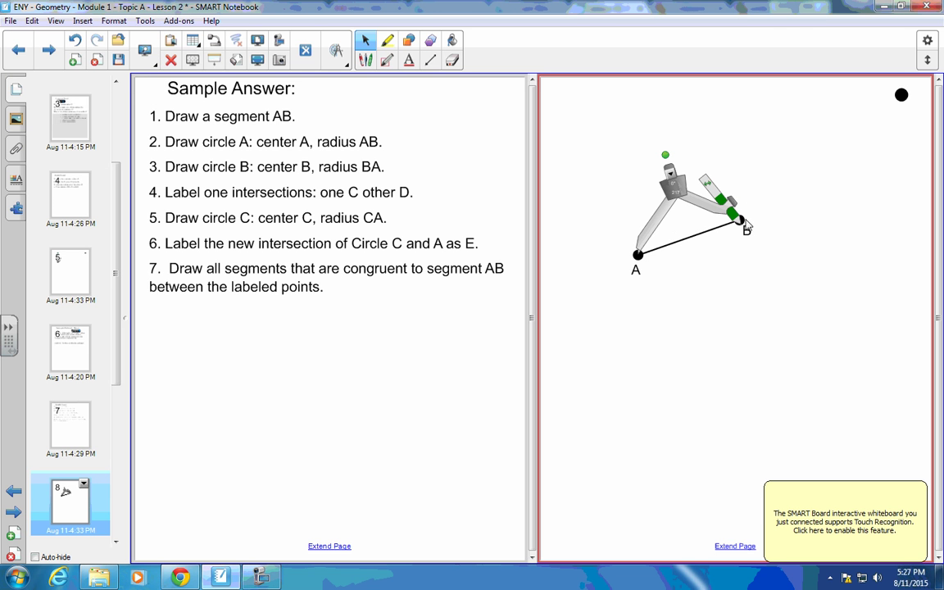
{"action": "mouse_move", "coordinate": [741, 217]}
{"action": "left_mouse_down"}
{"action": "mouse_move", "coordinate": [639, 339]}
{"action": "mouse_move", "coordinate": [723, 162]}
{"action": "mouse_move", "coordinate": [746, 217]}
{"action": "left_mouse_up"}
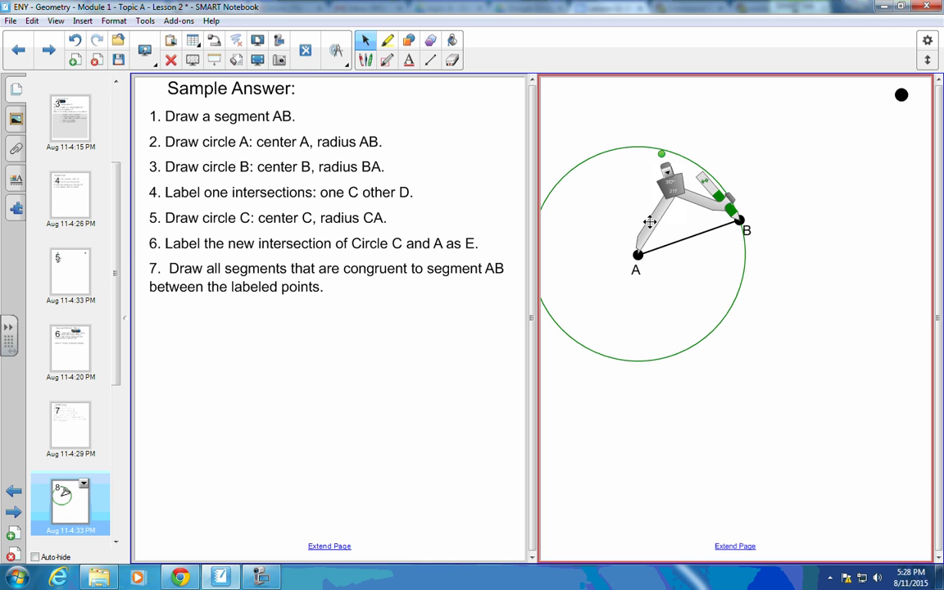
{"action": "left_click_drag", "start_coordinate": [651, 223], "coordinate": [753, 191]}
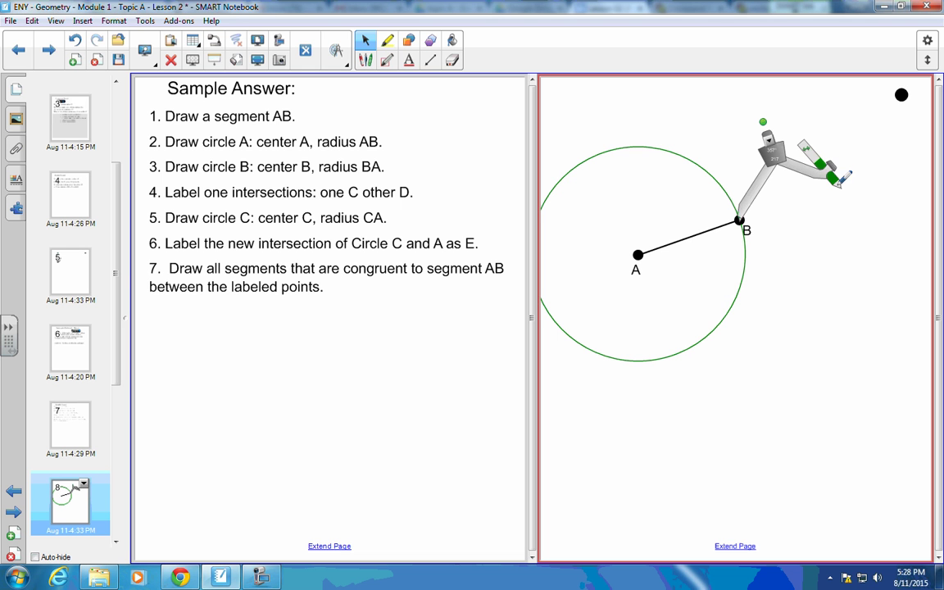
{"action": "mouse_move", "coordinate": [761, 157]}
{"action": "left_mouse_down"}
{"action": "mouse_move", "coordinate": [675, 254]}
{"action": "mouse_move", "coordinate": [784, 180]}
{"action": "mouse_move", "coordinate": [830, 204]}
{"action": "left_mouse_up"}
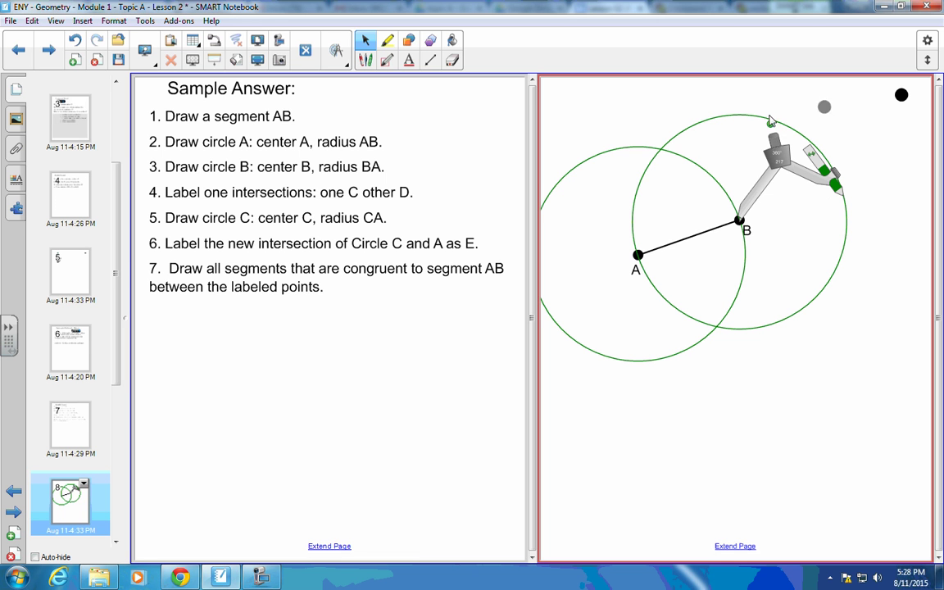
- Mark the two intersections of circles A and B with dots, labelling the upper one C and the lower one D
{"action": "left_click_drag", "start_coordinate": [664, 147], "coordinate": [661, 148]}
{"action": "left_click", "coordinate": [652, 138]}
{"action": "type", "text": "C"}
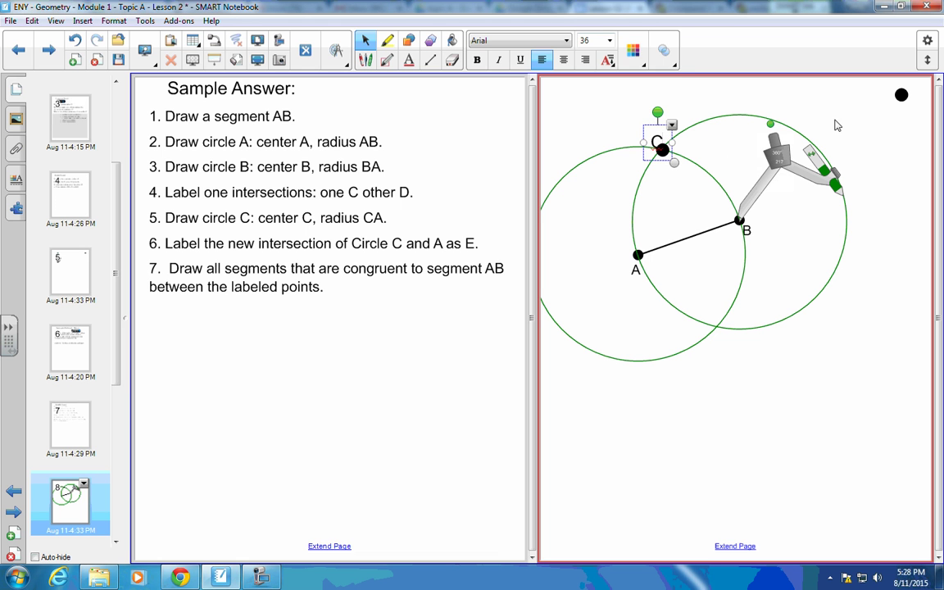
{"action": "left_click", "coordinate": [681, 104]}
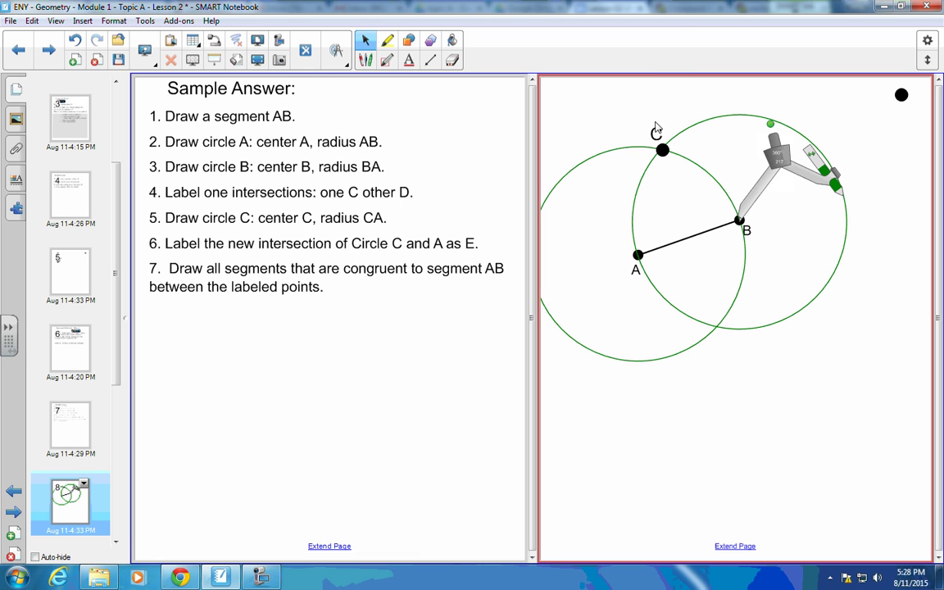
{"action": "left_click_drag", "start_coordinate": [900, 95], "coordinate": [714, 340]}
{"action": "left_click", "coordinate": [720, 361]}
{"action": "type", "text": "D"}
{"action": "left_click", "coordinate": [815, 370]}
{"action": "left_click_drag", "start_coordinate": [733, 374], "coordinate": [730, 333]}
- Draw a circle centred at C with the same compass radius, and move the compass below the circles
{"action": "left_click_drag", "start_coordinate": [757, 196], "coordinate": [678, 122]}
{"action": "mouse_move", "coordinate": [769, 113]}
{"action": "left_mouse_down"}
{"action": "mouse_move", "coordinate": [765, 152]}
{"action": "mouse_move", "coordinate": [710, 262]}
{"action": "mouse_move", "coordinate": [623, 258]}
{"action": "mouse_move", "coordinate": [609, 146]}
{"action": "mouse_move", "coordinate": [742, 92]}
{"action": "mouse_move", "coordinate": [763, 125]}
{"action": "left_mouse_up"}
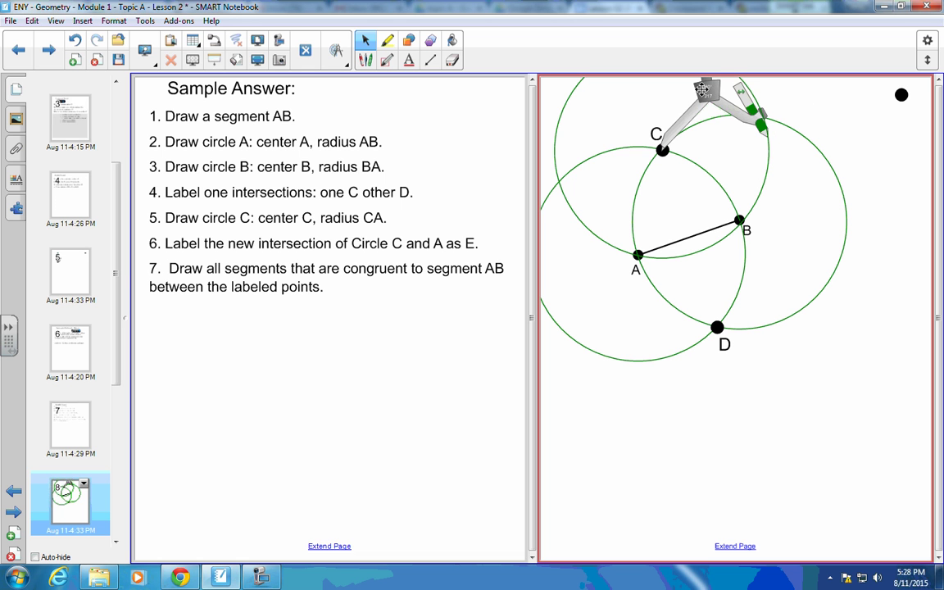
{"action": "left_click_drag", "start_coordinate": [718, 92], "coordinate": [695, 424]}
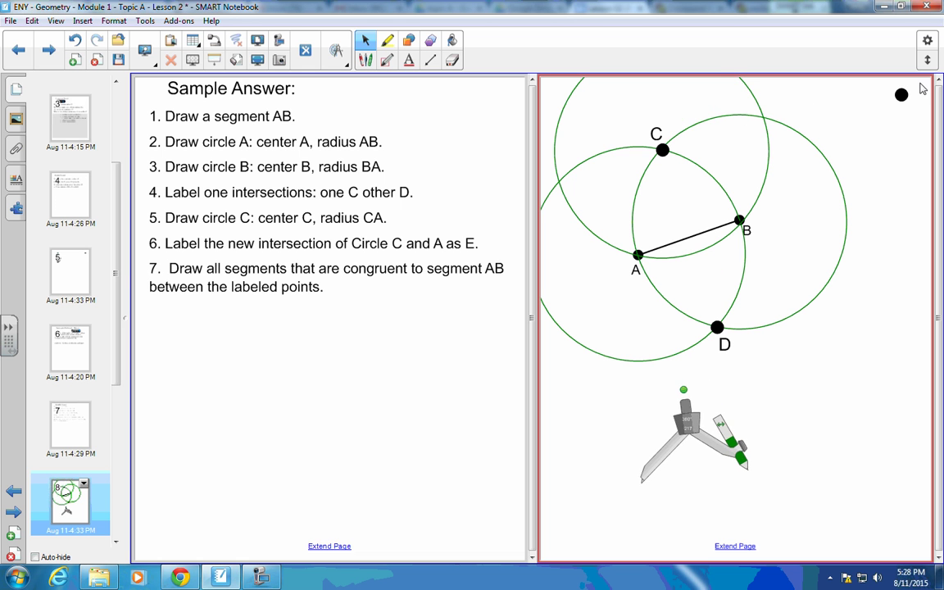
- Place a dot on the upper intersection of circles C and B and label it E
{"action": "mouse_move", "coordinate": [902, 95]}
{"action": "left_mouse_down"}
{"action": "mouse_move", "coordinate": [755, 118]}
{"action": "mouse_move", "coordinate": [763, 119]}
{"action": "left_mouse_up"}
{"action": "left_click", "coordinate": [792, 92]}
{"action": "type", "text": "E"}
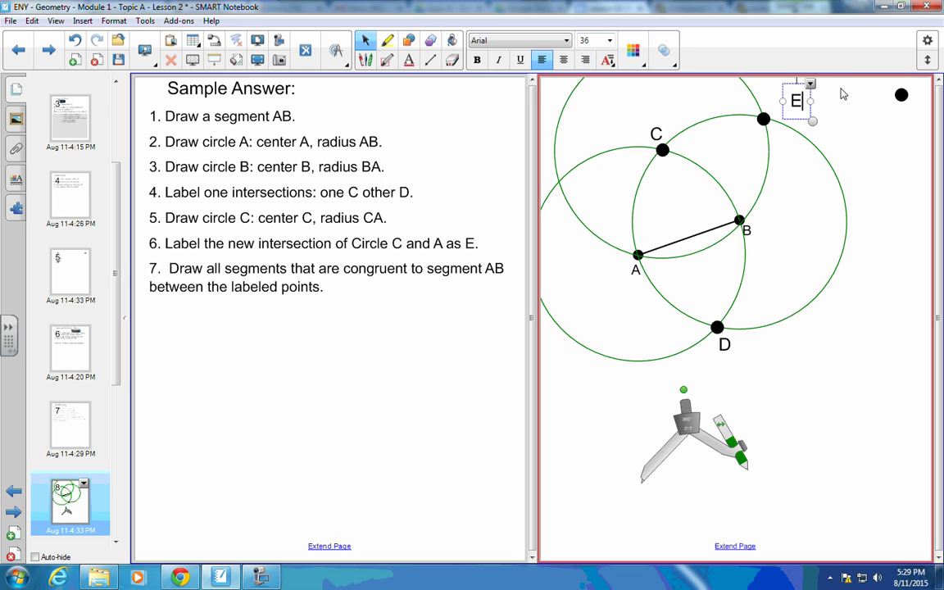
{"action": "left_click", "coordinate": [842, 92]}
{"action": "left_click_drag", "start_coordinate": [781, 115], "coordinate": [773, 117]}
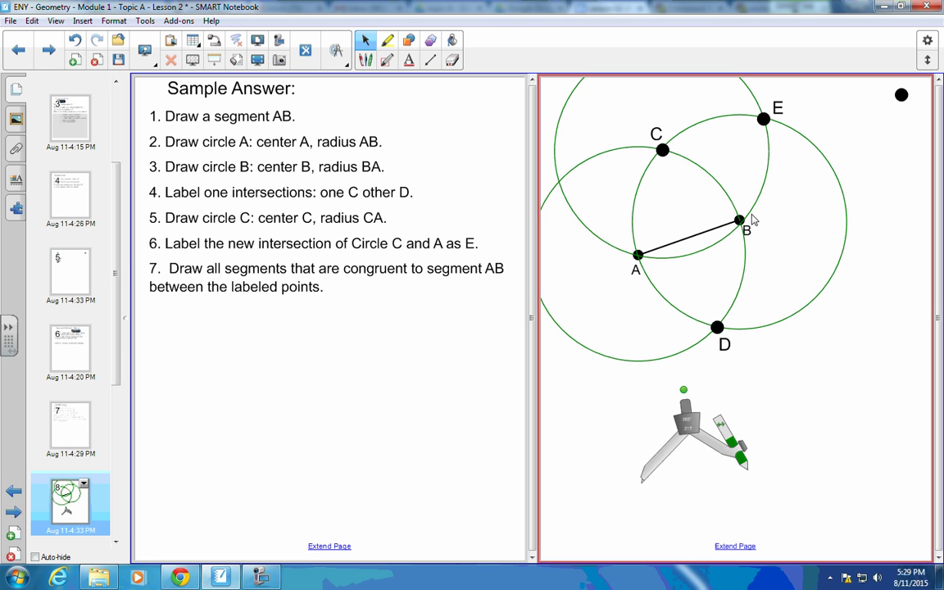
- Draw the line segments AC, AD, CB, BD, BE and EC to form three adjoining equilateral triangles
{"action": "left_click", "coordinate": [431, 60]}
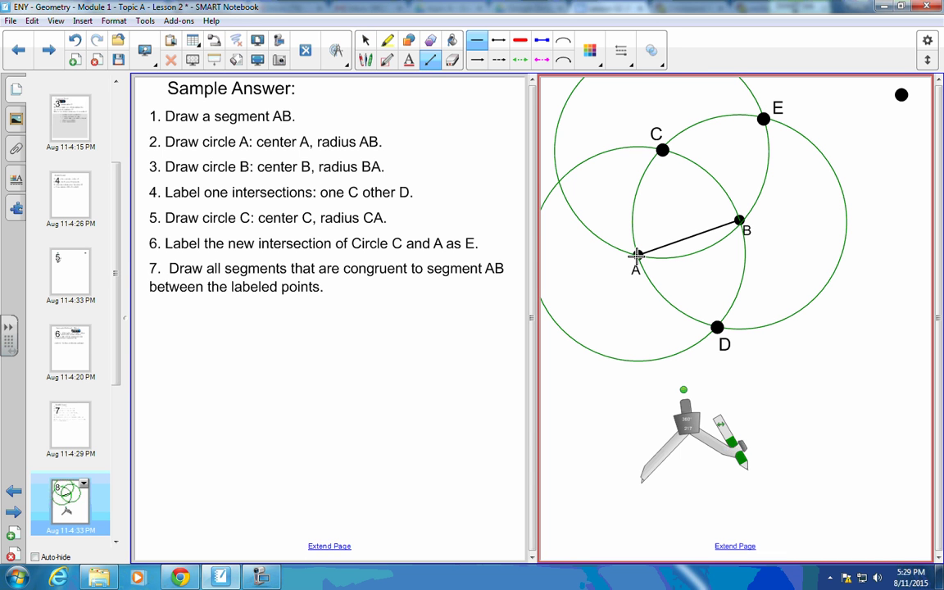
{"action": "mouse_move", "coordinate": [637, 255]}
{"action": "left_mouse_down"}
{"action": "mouse_move", "coordinate": [637, 186]}
{"action": "mouse_move", "coordinate": [662, 150]}
{"action": "left_mouse_up"}
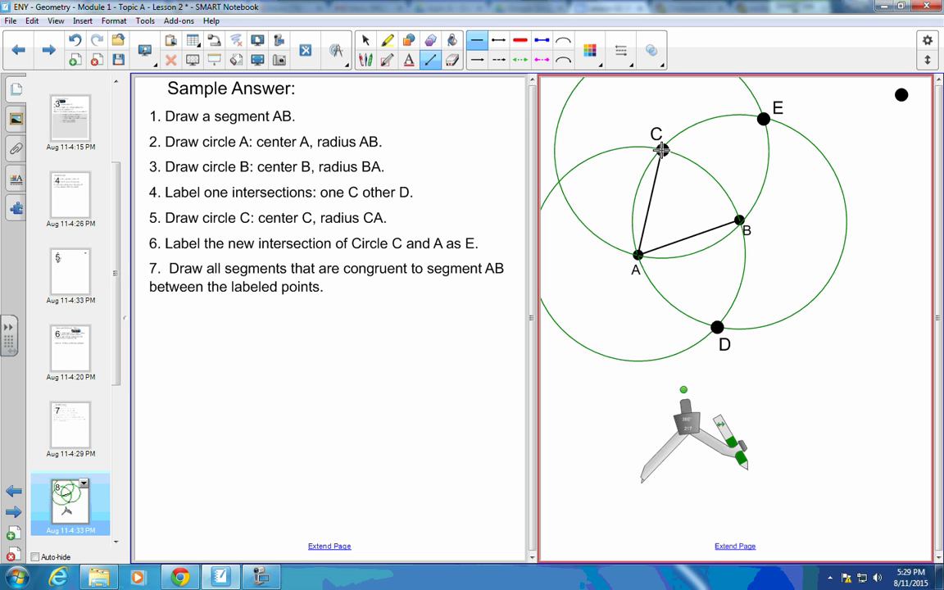
{"action": "left_click_drag", "start_coordinate": [639, 255], "coordinate": [718, 327]}
{"action": "left_click_drag", "start_coordinate": [662, 148], "coordinate": [740, 220]}
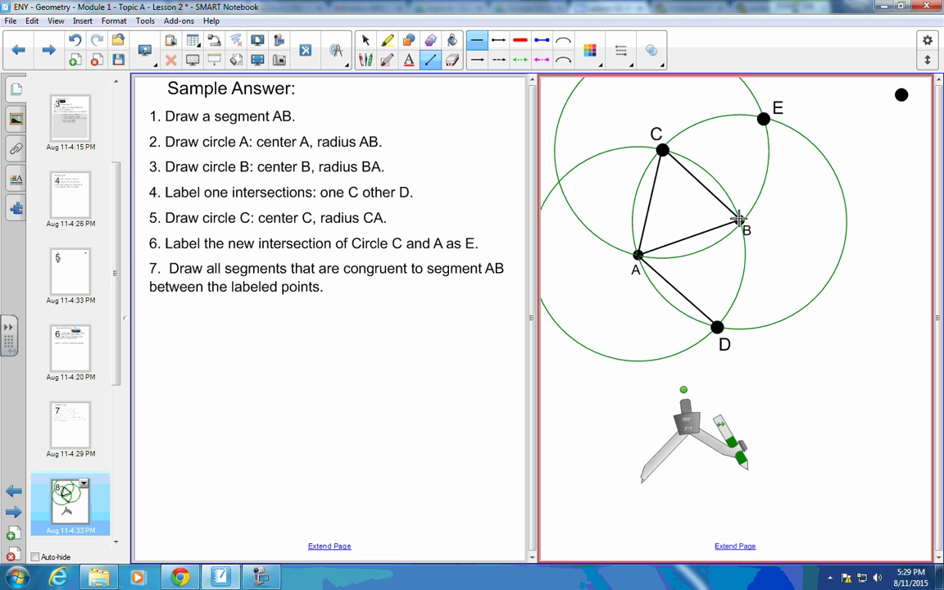
{"action": "left_click_drag", "start_coordinate": [739, 220], "coordinate": [718, 327]}
{"action": "mouse_move", "coordinate": [739, 219]}
{"action": "left_mouse_down"}
{"action": "mouse_move", "coordinate": [742, 144]}
{"action": "mouse_move", "coordinate": [763, 118]}
{"action": "mouse_move", "coordinate": [662, 149]}
{"action": "left_mouse_up"}
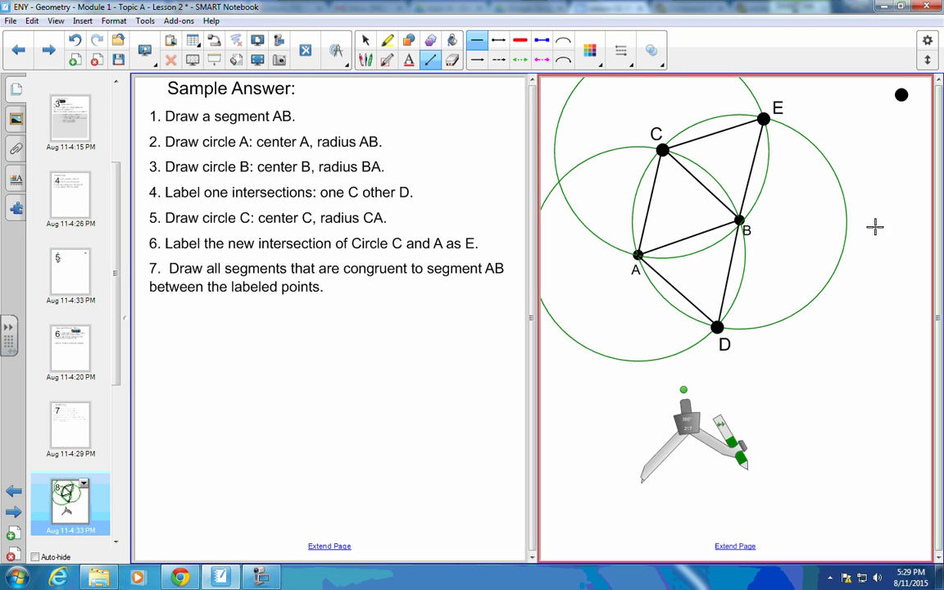